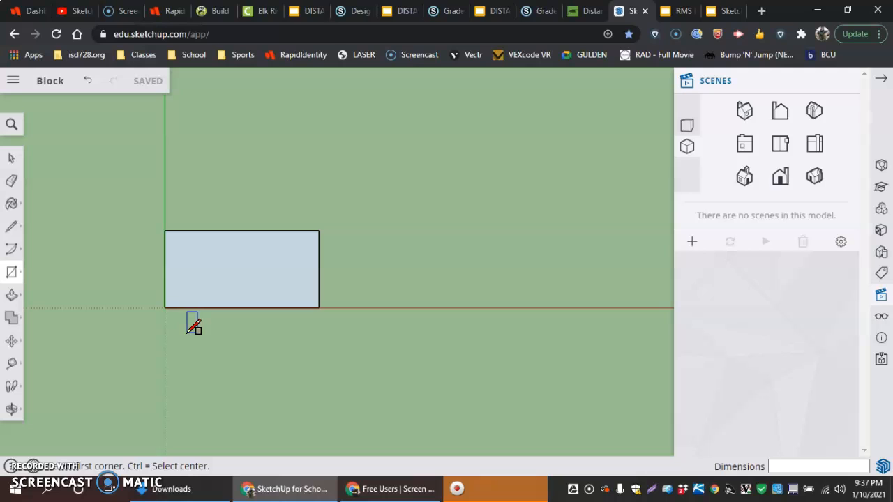
# - Extrude the rectangle upward 8 mm with Push/Pull, working in an isometric view
pyautogui.click(149, 340)
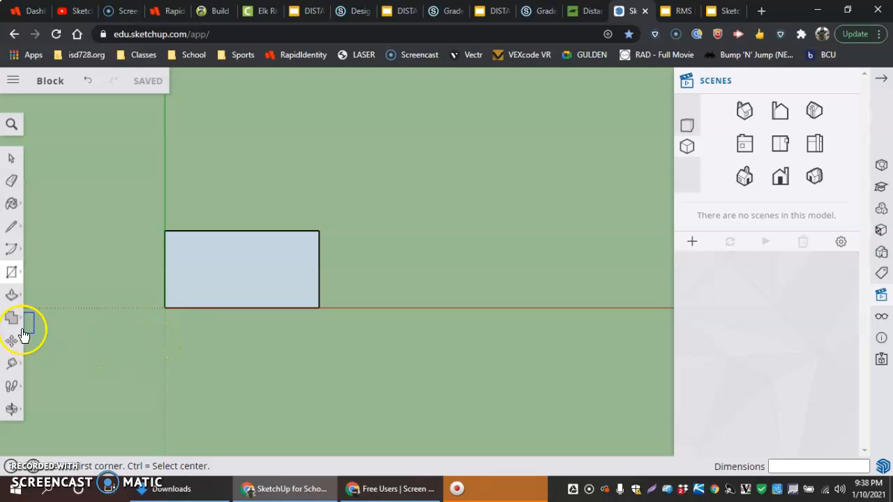
pyautogui.moveTo(11, 274)
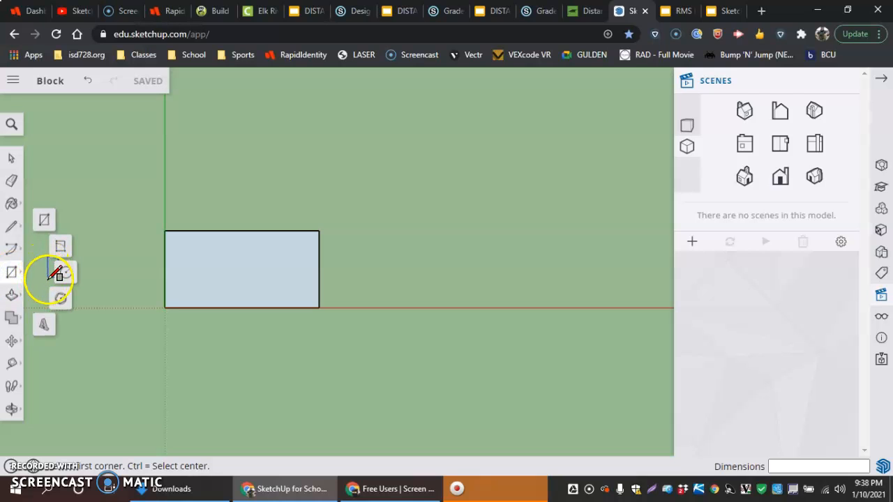
pyautogui.click(11, 295)
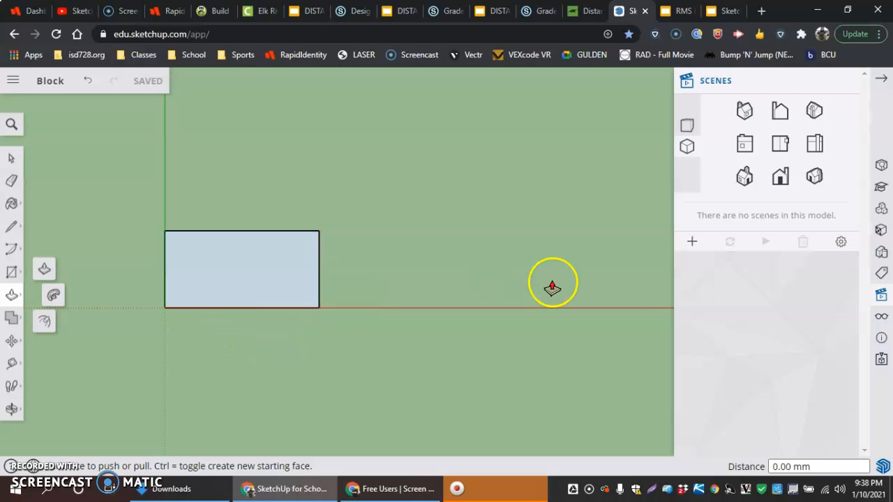
pyautogui.click(812, 178)
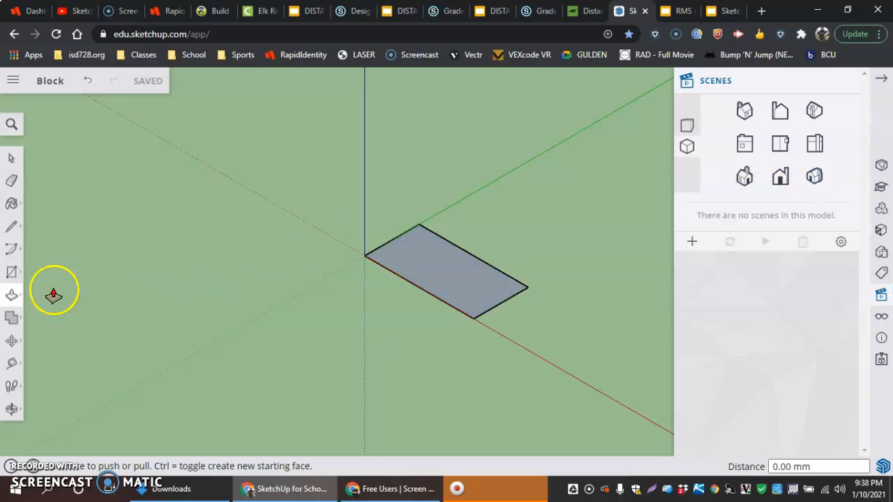
pyautogui.click(12, 295)
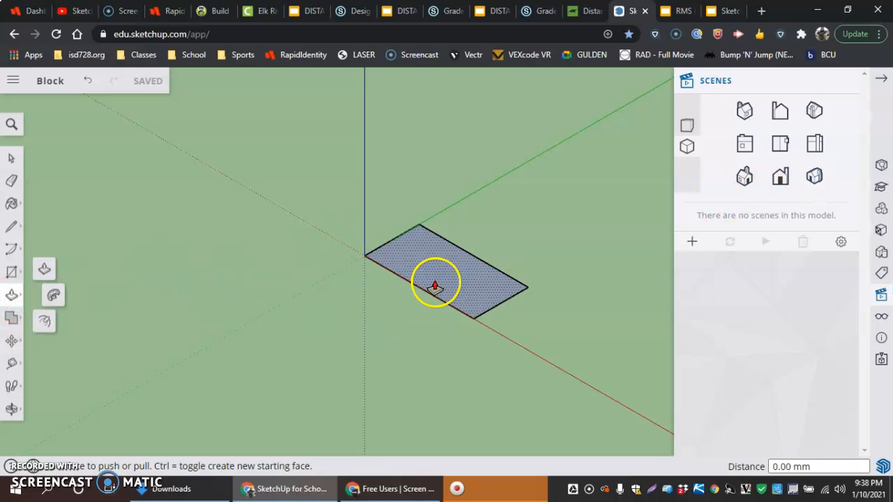
pyautogui.moveTo(436, 283); pyautogui.dragTo(433, 213)
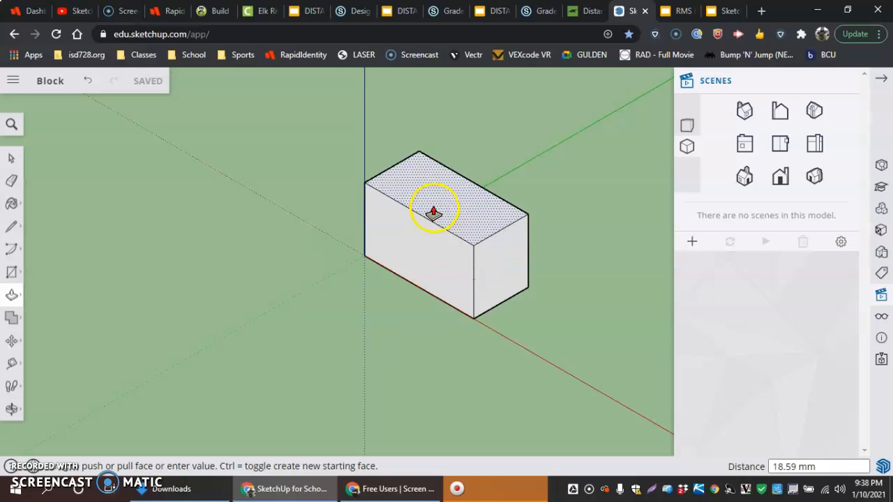
pyautogui.click(433, 208)
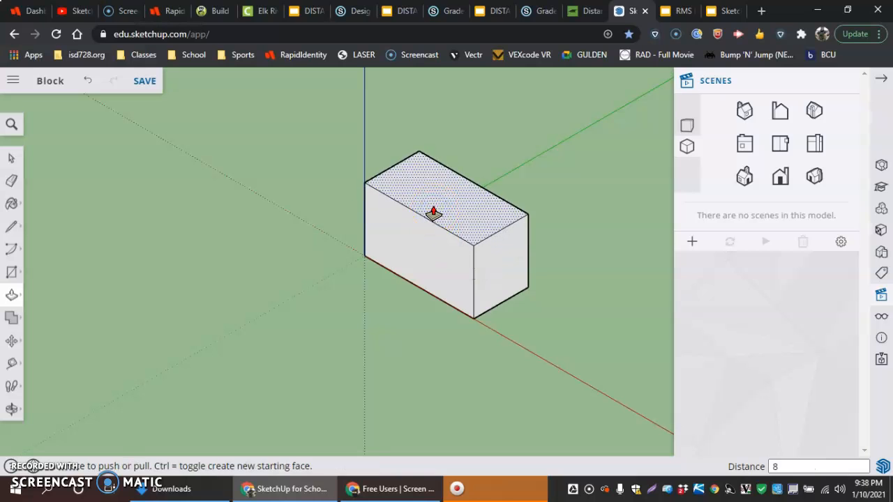
pyautogui.write('8')
pyautogui.press('Return')
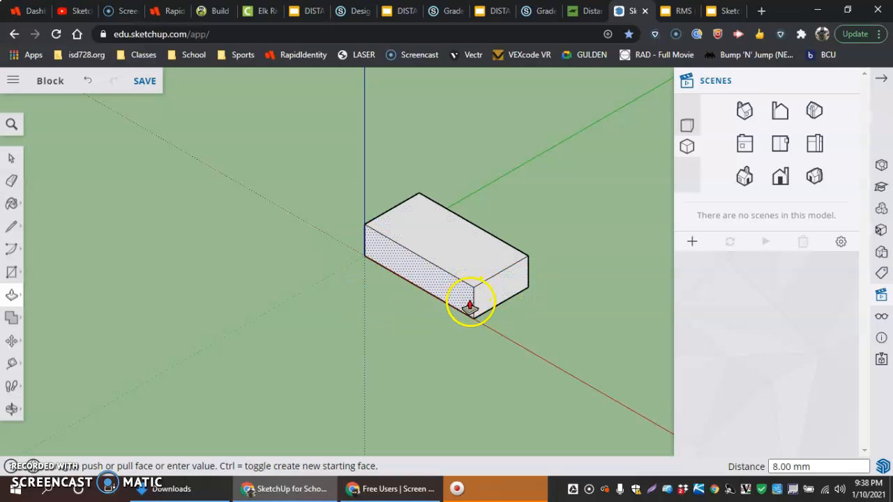
# - Offset the block's top face outline inward by 2 mm to form a border
pyautogui.scroll(3, 502, 275)
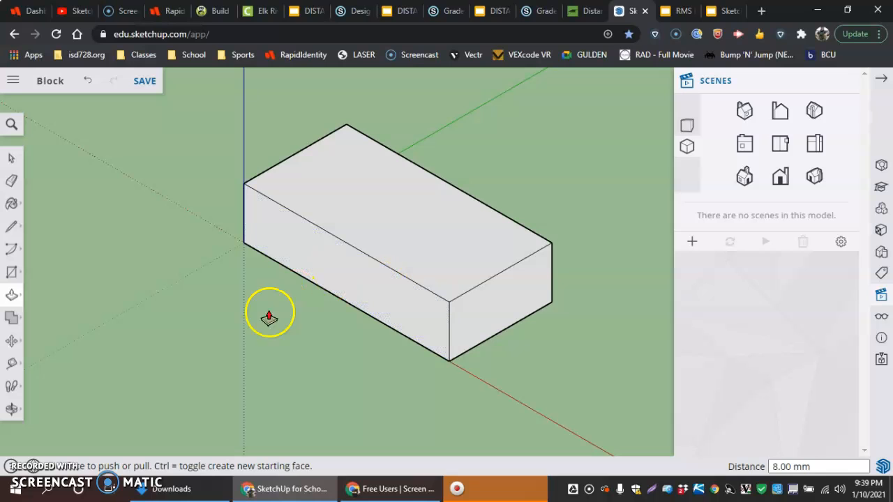
pyautogui.click(11, 363)
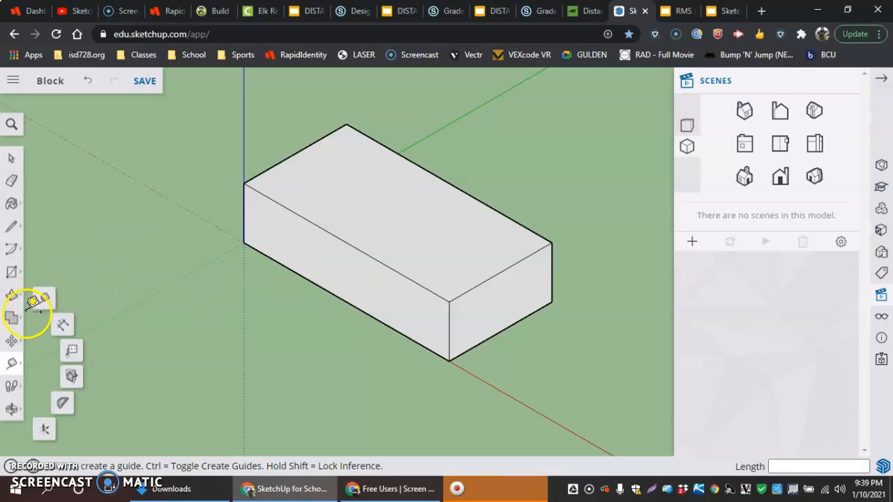
pyautogui.click(12, 273)
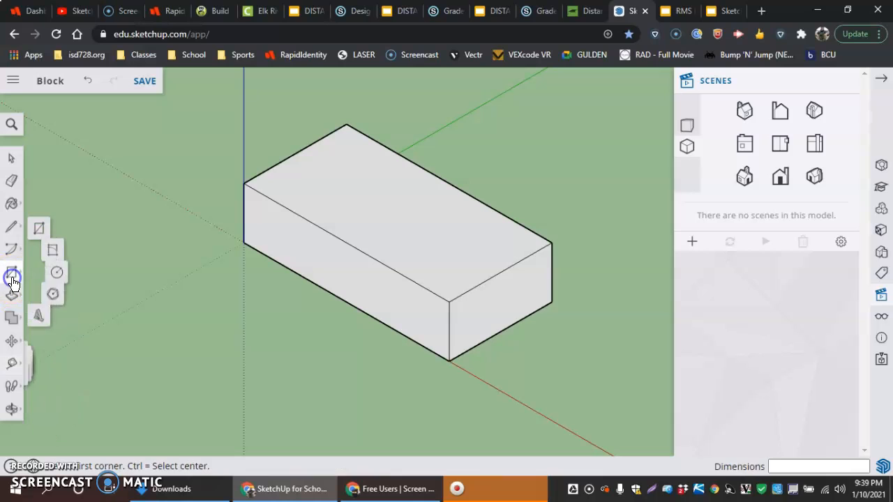
pyautogui.click(14, 296)
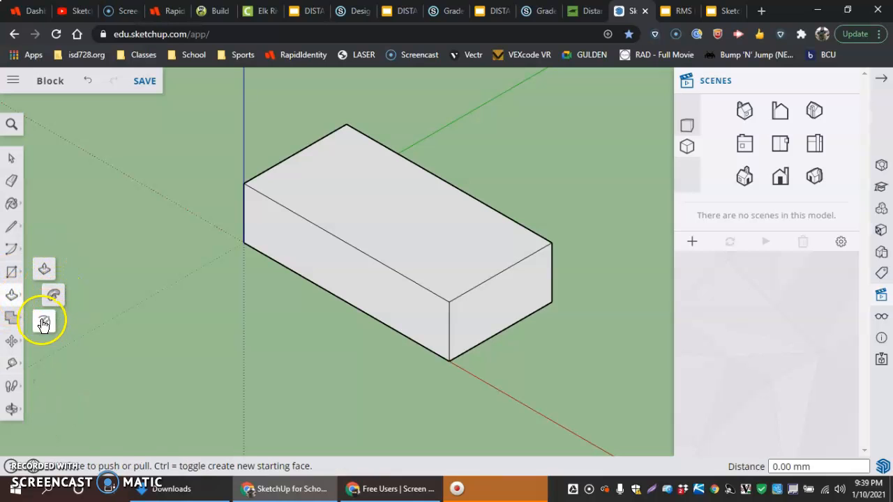
pyautogui.click(44, 320)
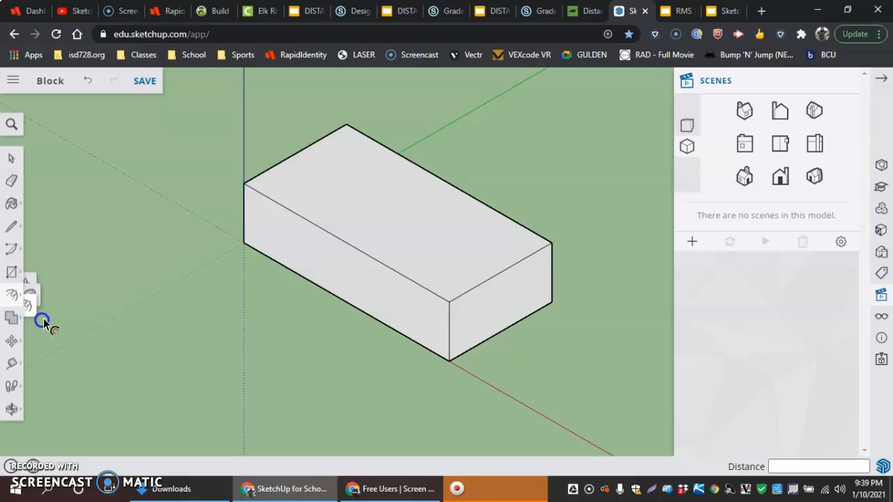
pyautogui.click(337, 229)
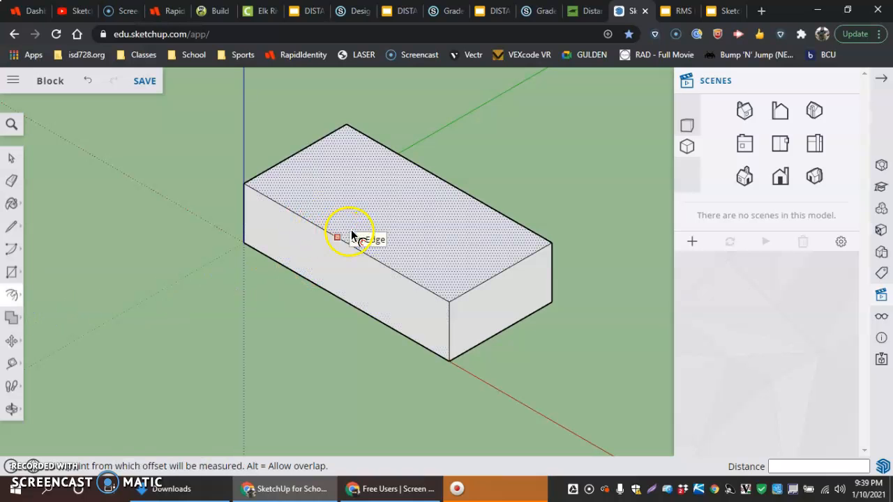
pyautogui.click(349, 232)
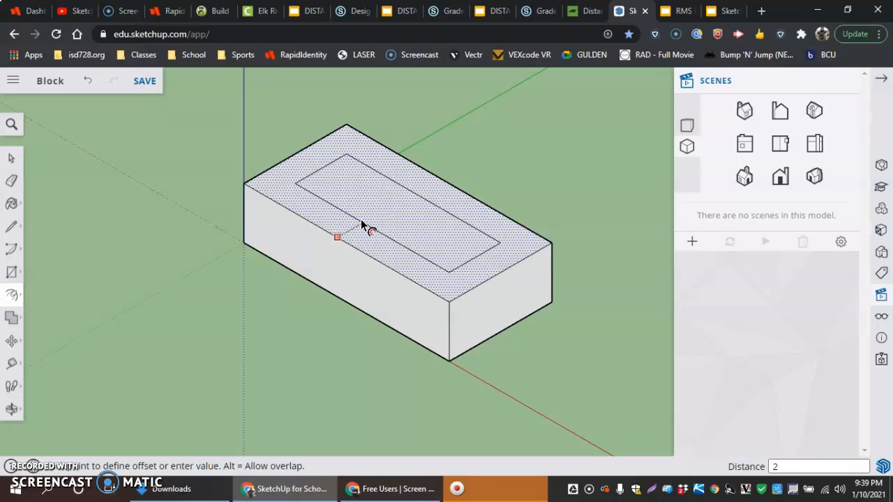
pyautogui.press('Return')
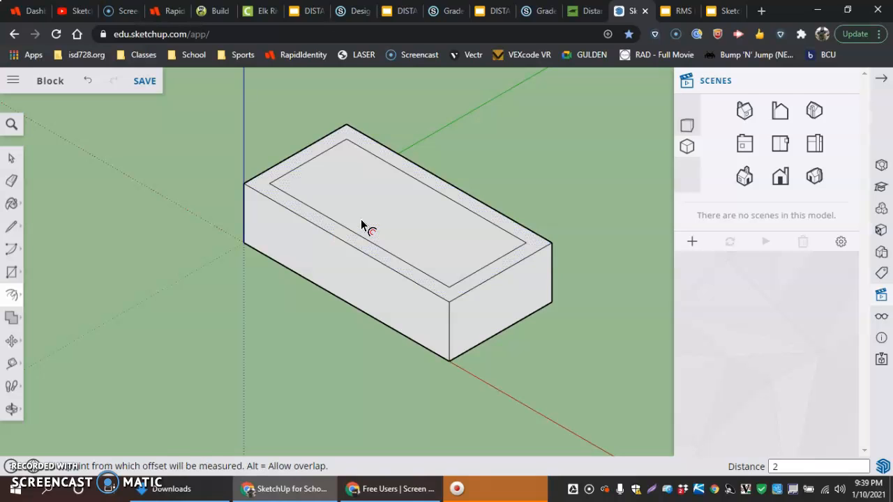
pyautogui.click(411, 229)
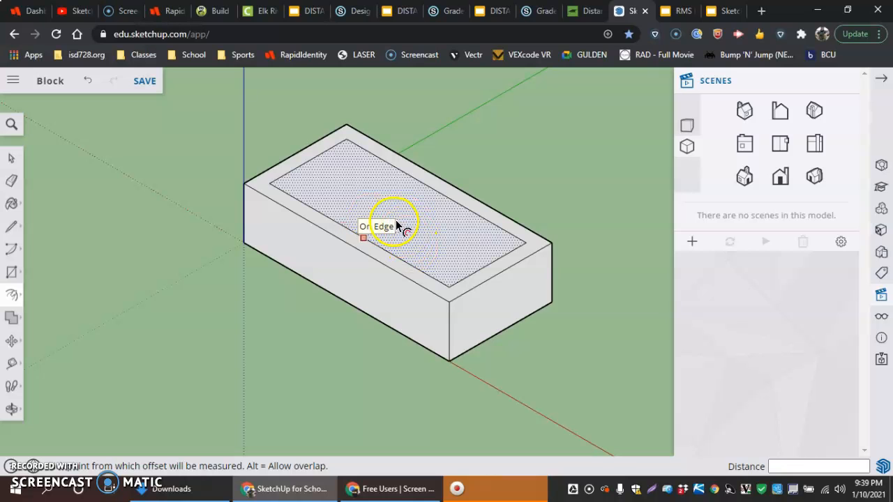
pyautogui.press('Escape')
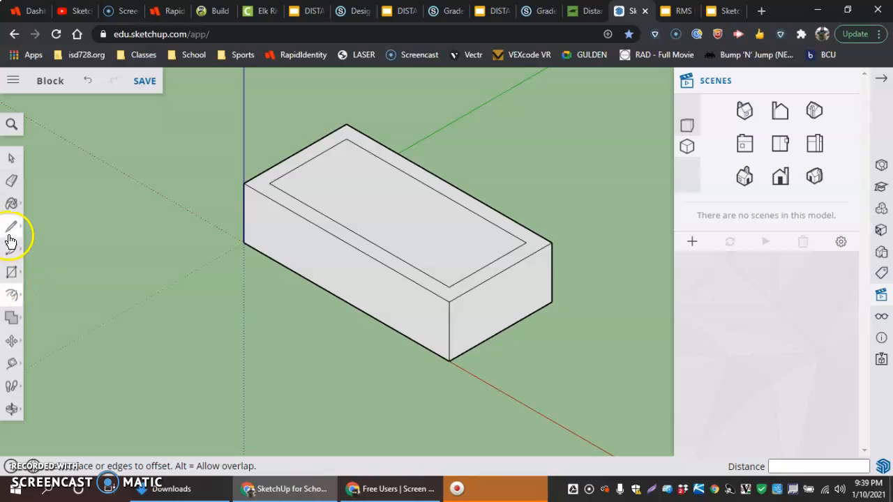
# - Recess the inner rectangle of the top face by 1 mm with Push/Pull
pyautogui.click(14, 296)
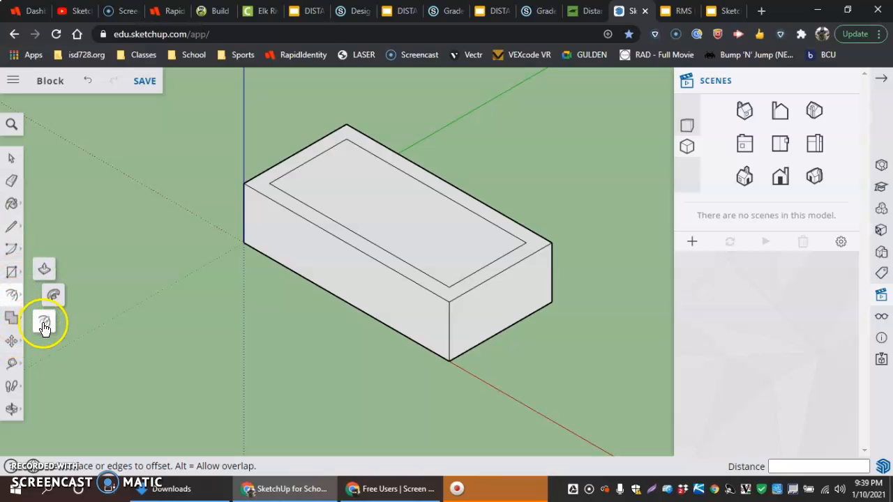
pyautogui.click(43, 272)
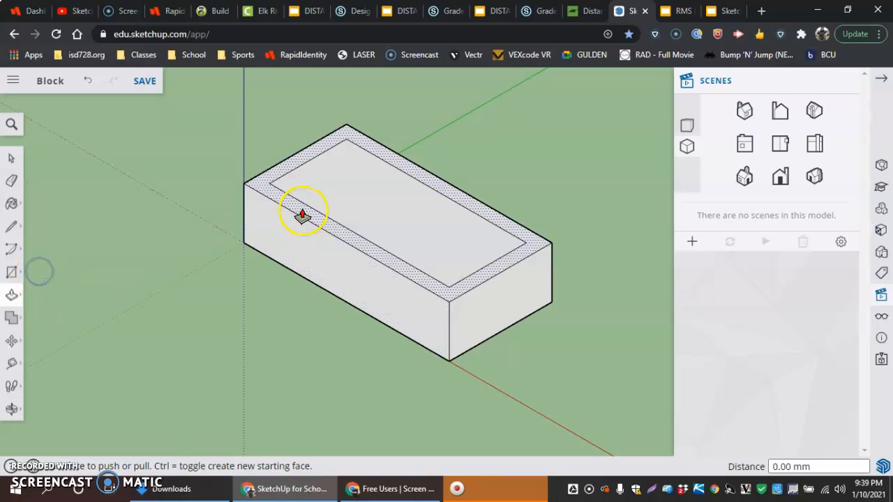
pyautogui.click(360, 208)
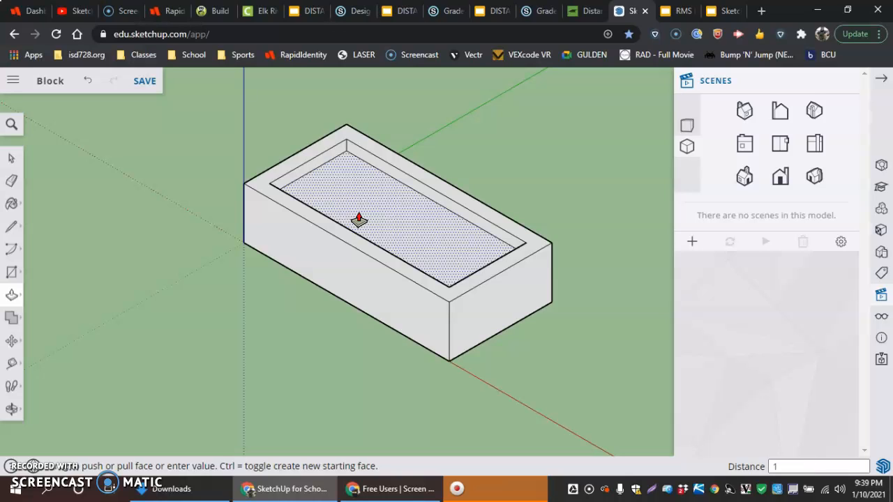
pyautogui.press('Return')
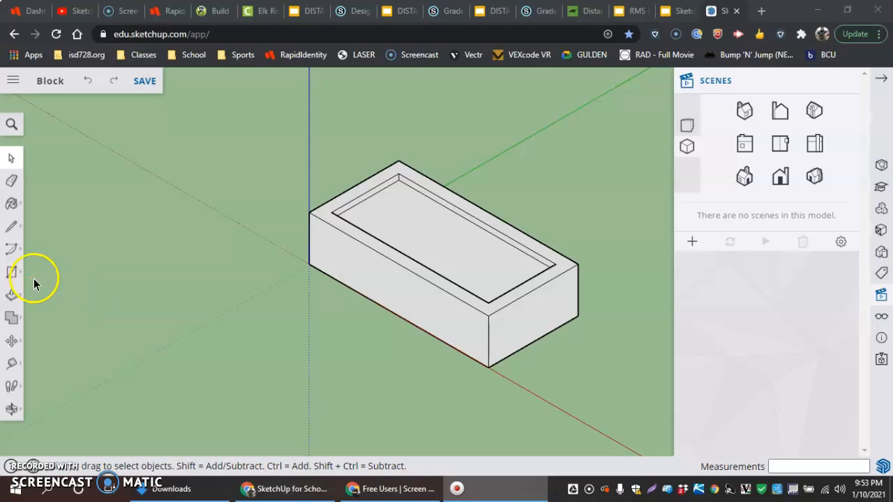
# - Create filled 3D text of the surname in Lora Regular, 3 mm high with 0 mm extrusion, and place it on the recessed face
pyautogui.click(13, 274)
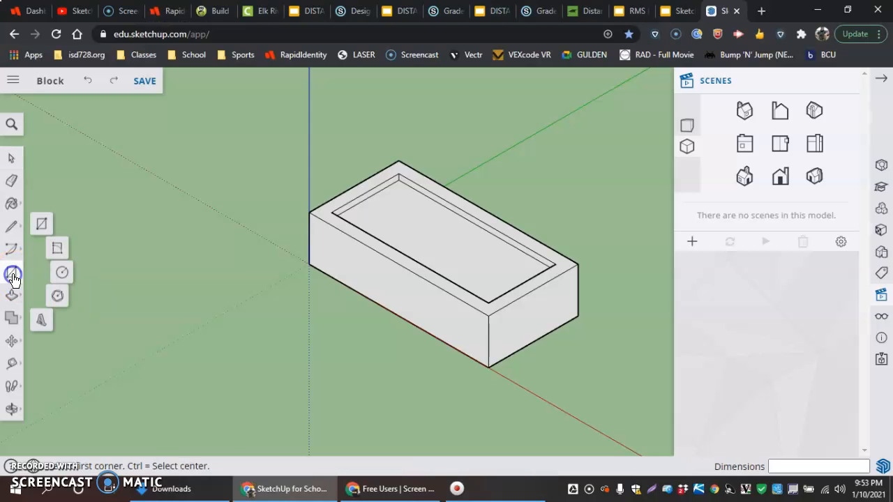
pyautogui.click(44, 325)
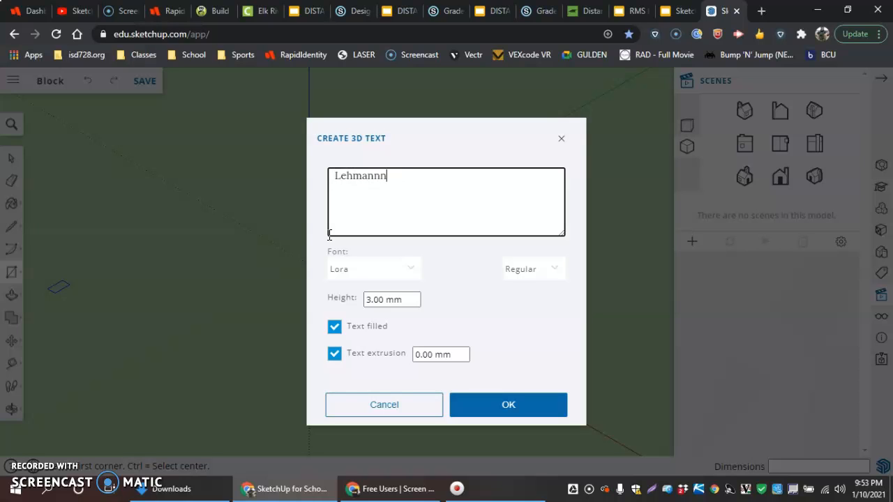
pyautogui.click(383, 300)
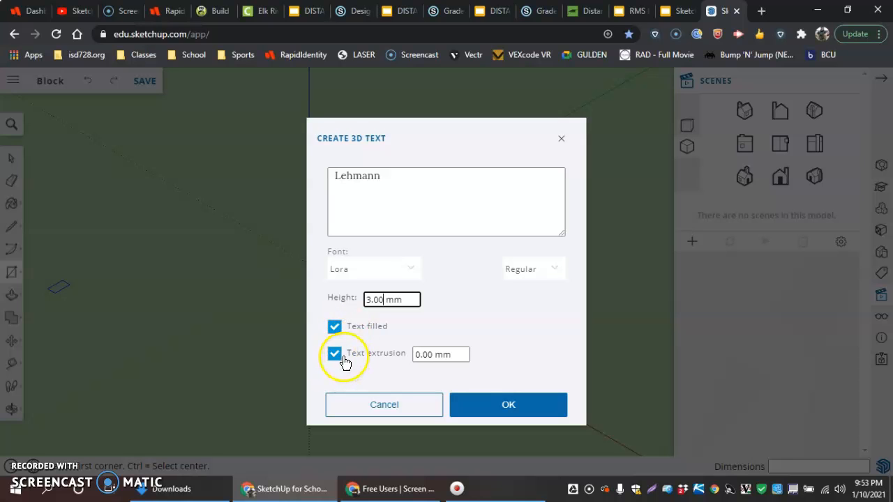
pyautogui.click(493, 410)
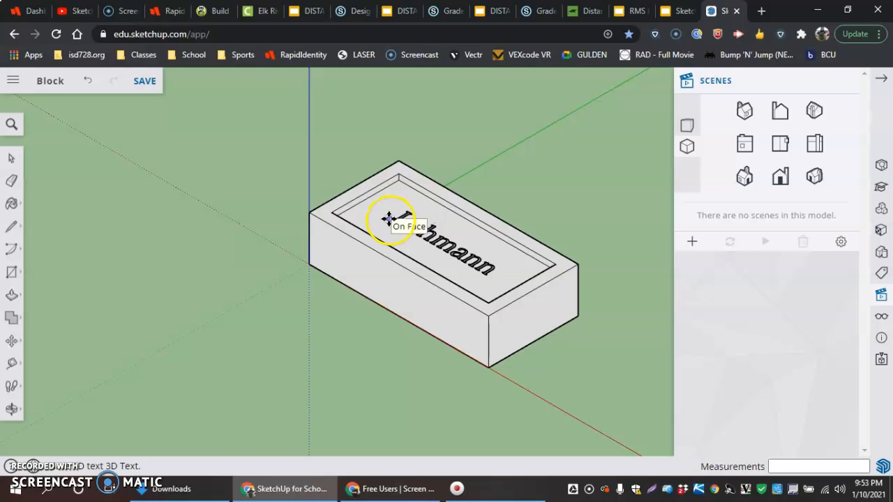
pyautogui.click(390, 221)
pyautogui.click(414, 255)
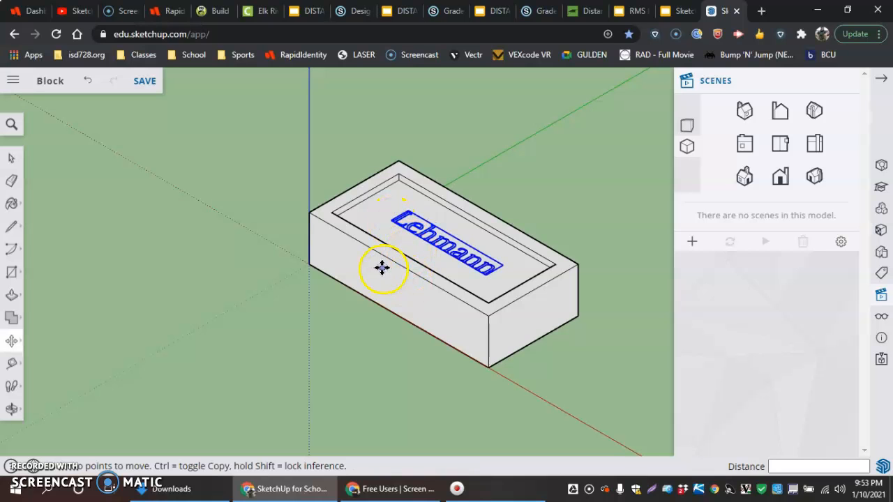
pyautogui.click(396, 309)
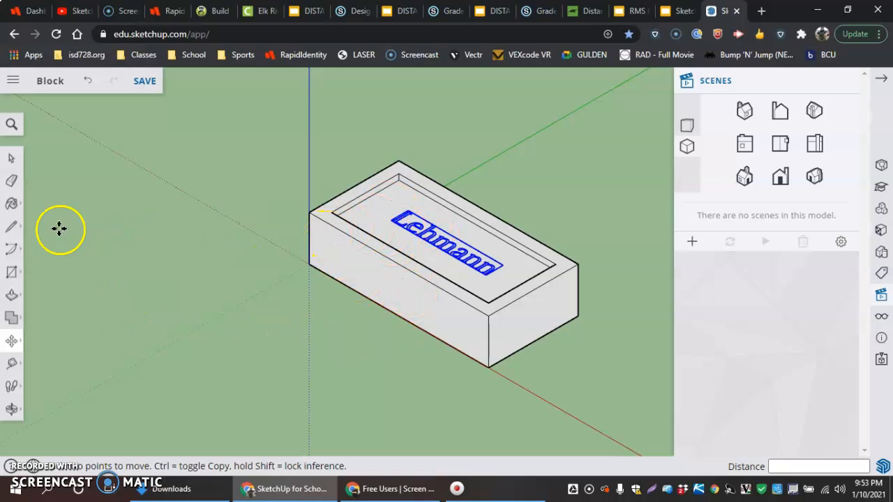
# - Deselect the text and erase a lower edge of the recess to remove the floor face around the letters
pyautogui.click(11, 181)
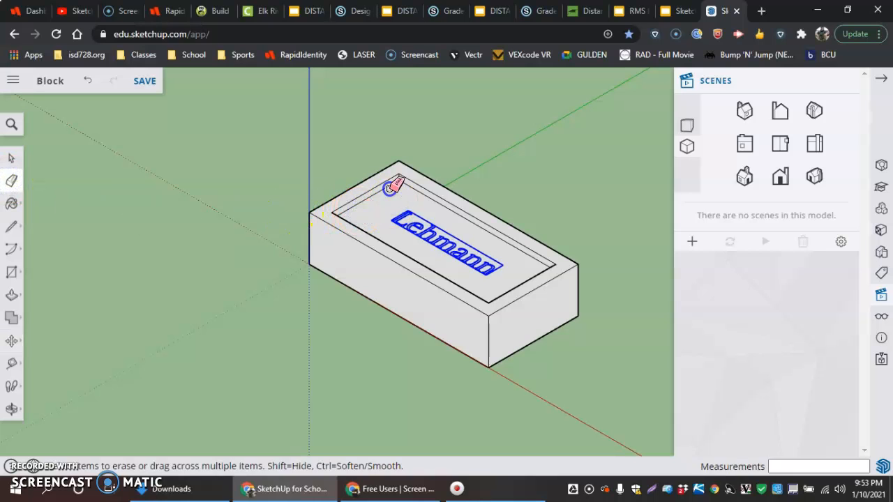
pyautogui.click(11, 158)
pyautogui.click(125, 203)
pyautogui.click(11, 181)
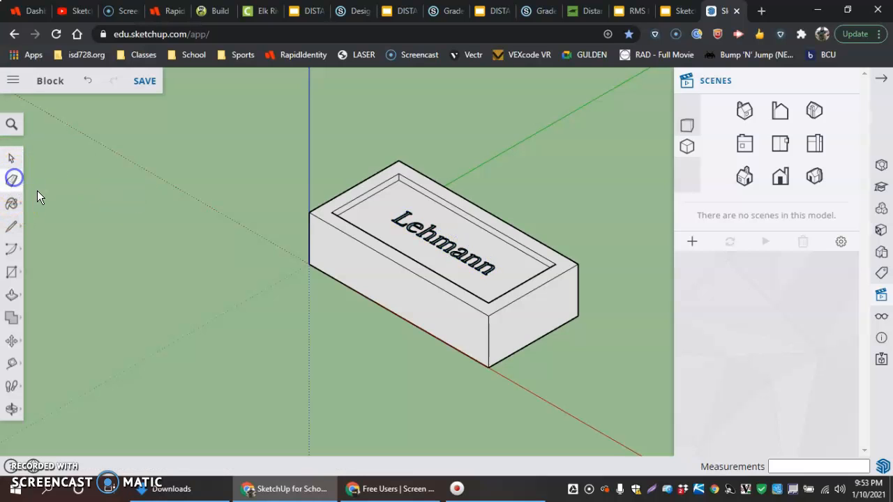
pyautogui.click(364, 201)
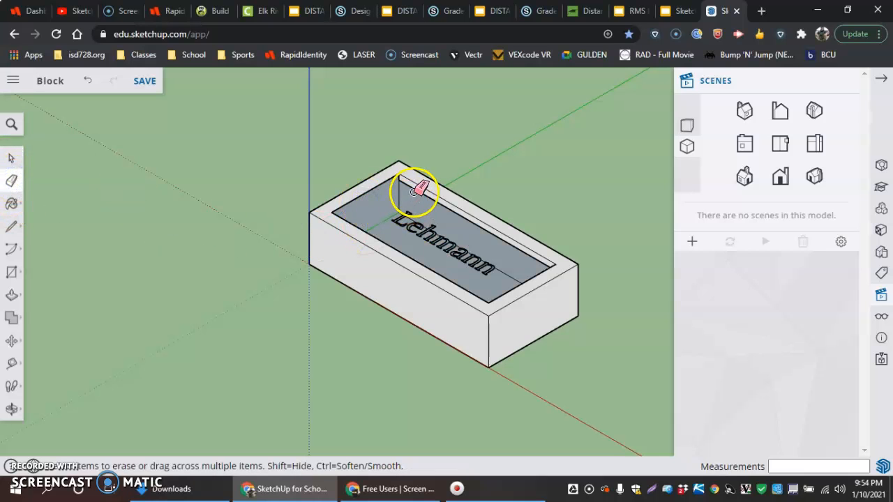
# - Erase the leftover shallow wall strips under the block's rim along the remaining short and long sides
pyautogui.moveTo(355, 261)
pyautogui.mouseDown(button='middle')
pyautogui.moveTo(542, 295)
pyautogui.moveTo(667, 273)
pyautogui.mouseUp(button='middle')
pyautogui.moveTo(424, 293)
pyautogui.mouseDown(button='middle')
pyautogui.moveTo(297, 265)
pyautogui.moveTo(489, 265)
pyautogui.mouseUp(button='middle')
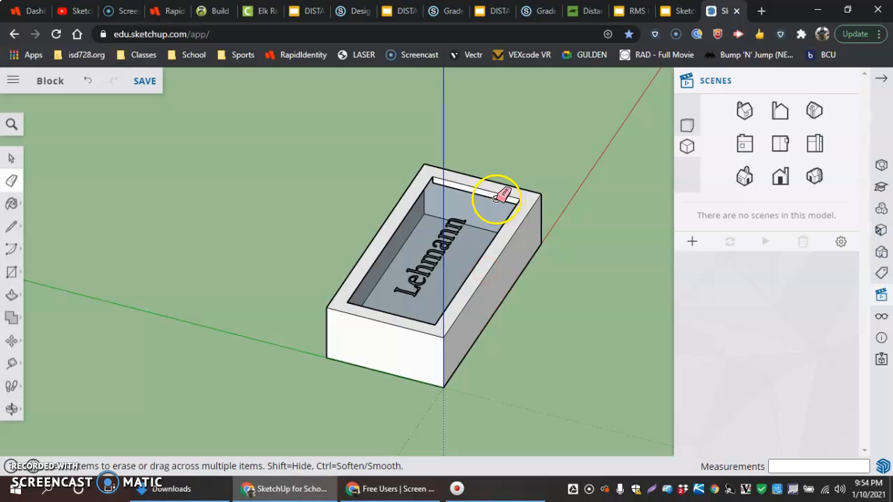
pyautogui.click(496, 199)
pyautogui.scroll(5, 434, 181)
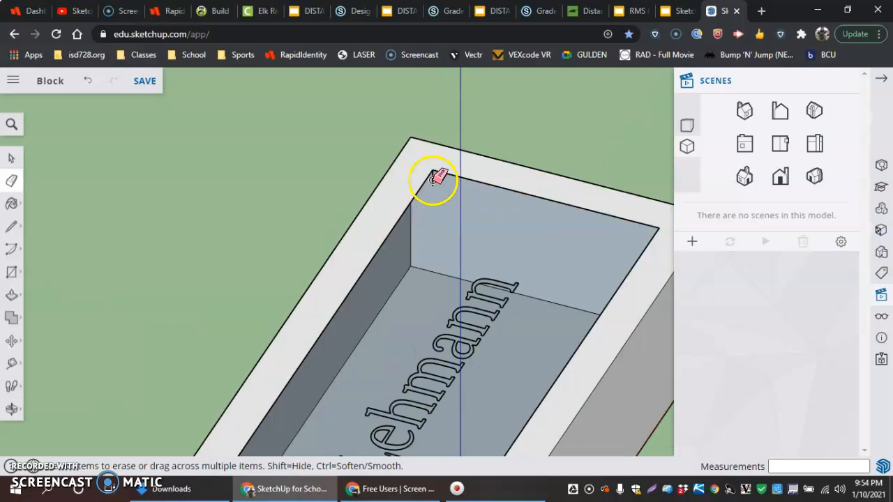
pyautogui.scroll(-4, 408, 213)
pyautogui.moveTo(349, 225)
pyautogui.mouseDown(button='middle')
pyautogui.moveTo(435, 245)
pyautogui.moveTo(588, 251)
pyautogui.mouseUp(button='middle')
pyautogui.moveTo(421, 248); pyautogui.dragTo(614, 247, button='middle')
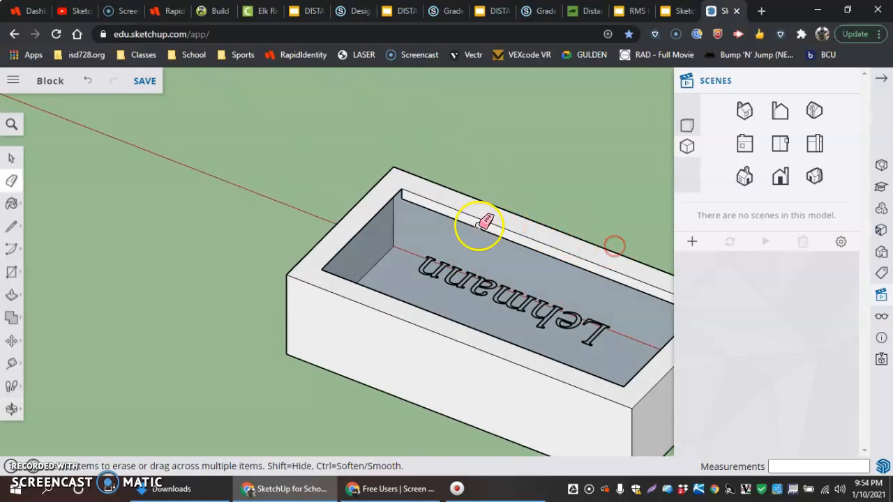
pyautogui.moveTo(454, 219); pyautogui.dragTo(422, 212, button='middle')
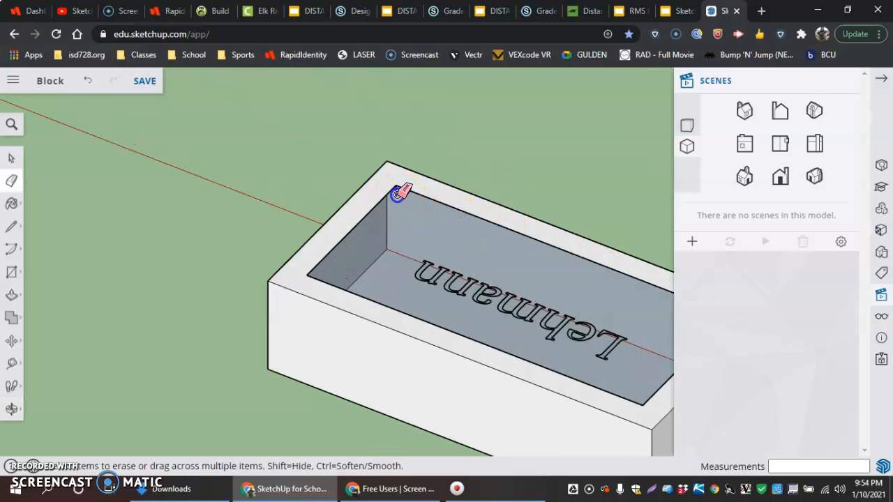
# - Erase the two inner rim edges meeting at the recess corner nearest the origin so the top face closes over
pyautogui.moveTo(634, 262); pyautogui.dragTo(682, 249, button='middle')
pyautogui.moveTo(502, 241); pyautogui.dragTo(614, 234, button='middle')
pyautogui.scroll(1, 613, 234)
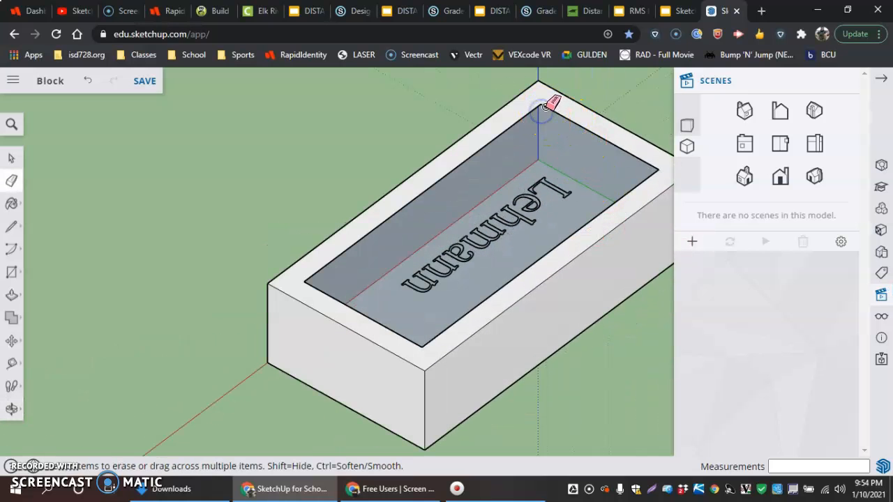
pyautogui.click(545, 106)
pyautogui.click(541, 106)
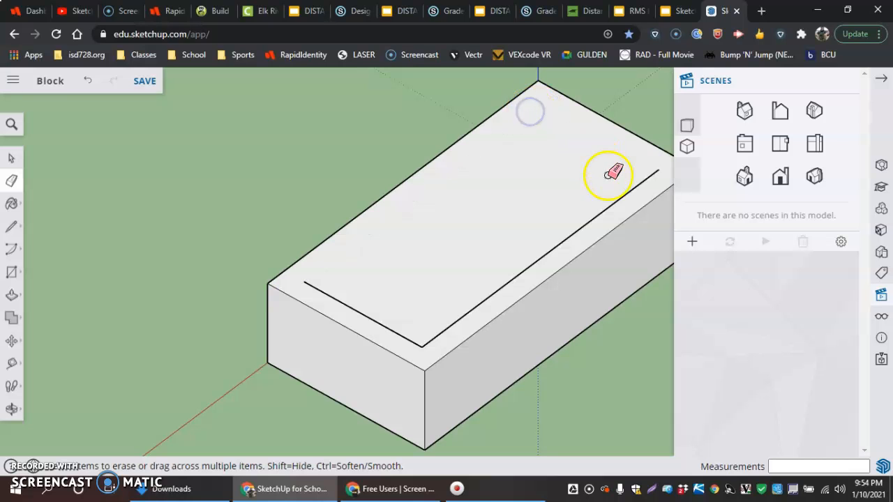
# - Erase the remaining long and short inner rim lines to leave the block's top face plain
pyautogui.click(616, 201)
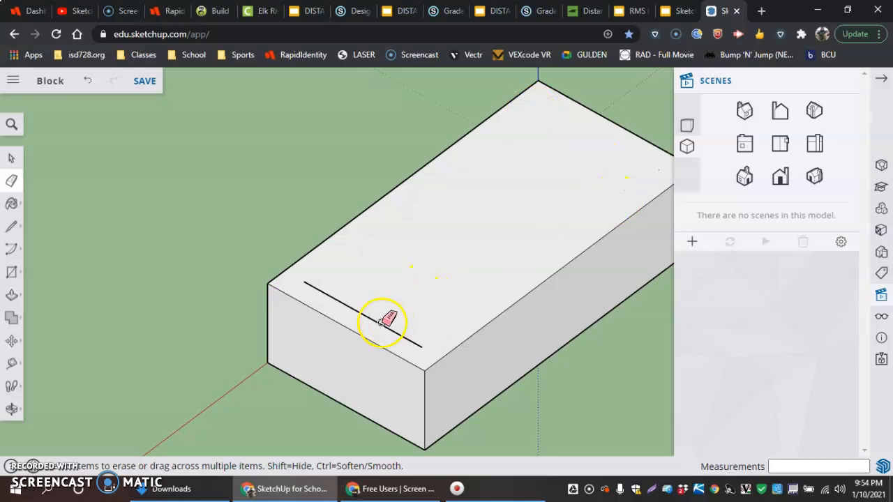
pyautogui.moveTo(384, 320)
pyautogui.mouseDown(button='middle')
pyautogui.moveTo(279, 339)
pyautogui.moveTo(195, 323)
pyautogui.moveTo(233, 341)
pyautogui.moveTo(489, 346)
pyautogui.moveTo(618, 325)
pyautogui.mouseUp(button='middle')
pyautogui.moveTo(373, 324)
pyautogui.mouseDown(button='middle')
pyautogui.moveTo(438, 344)
pyautogui.moveTo(509, 349)
pyautogui.mouseUp(button='middle')
pyautogui.scroll(-3, 513, 345)
pyautogui.click(601, 312)
pyautogui.scroll(5, 601, 312)
pyautogui.scroll(-3, 597, 301)
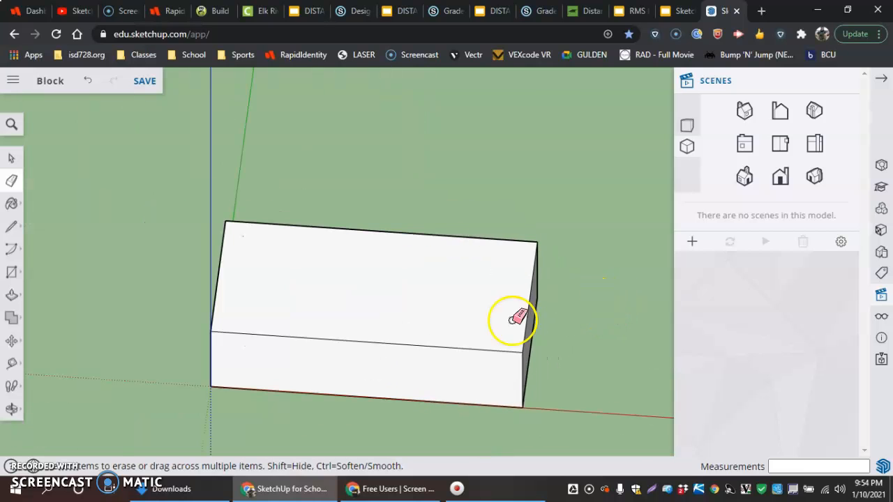
# - Search for the X-ray display option, turn it on to examine the text inside the block, and turn it off again
pyautogui.click(12, 125)
pyautogui.click(88, 122)
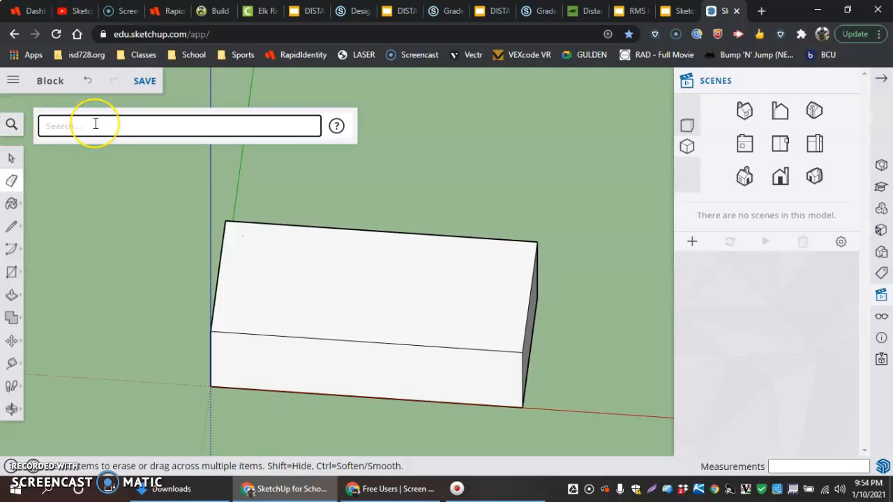
pyautogui.write('x')
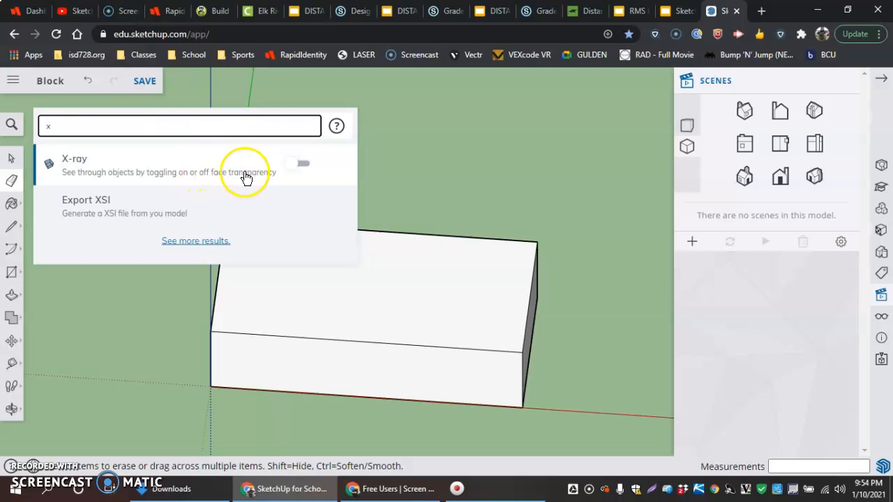
pyautogui.click(296, 163)
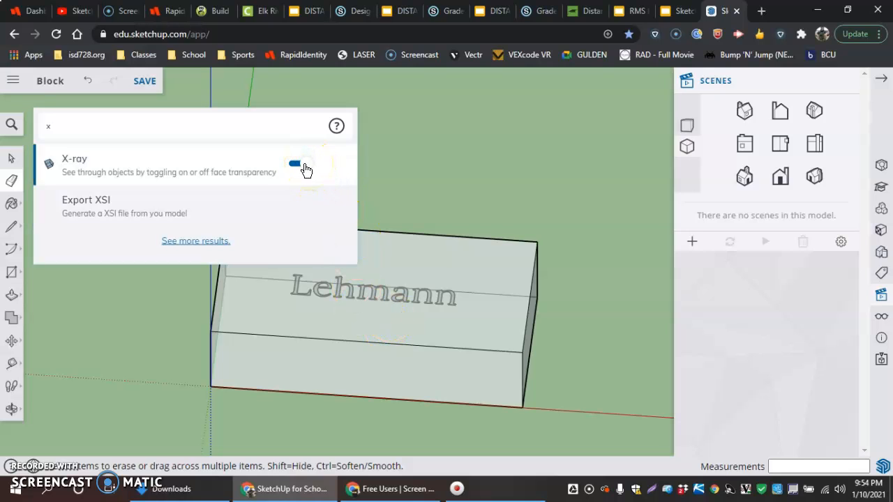
pyautogui.click(300, 167)
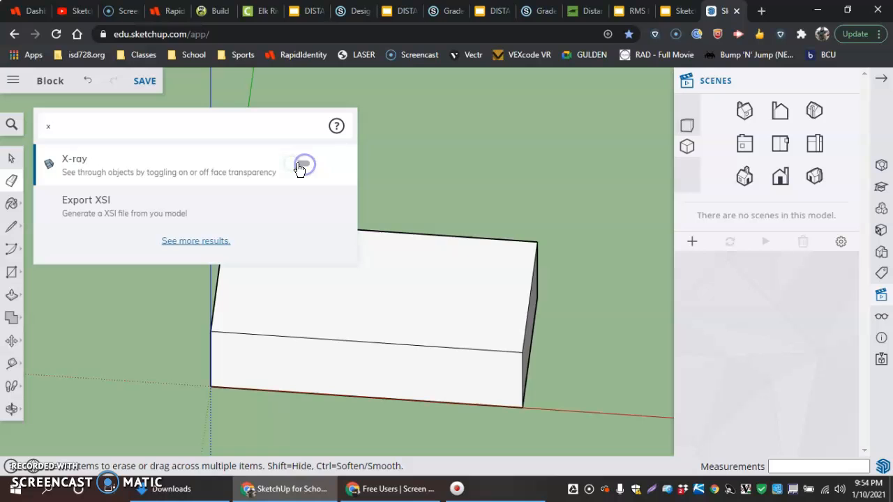
# - Save the block model
pyautogui.click(145, 82)
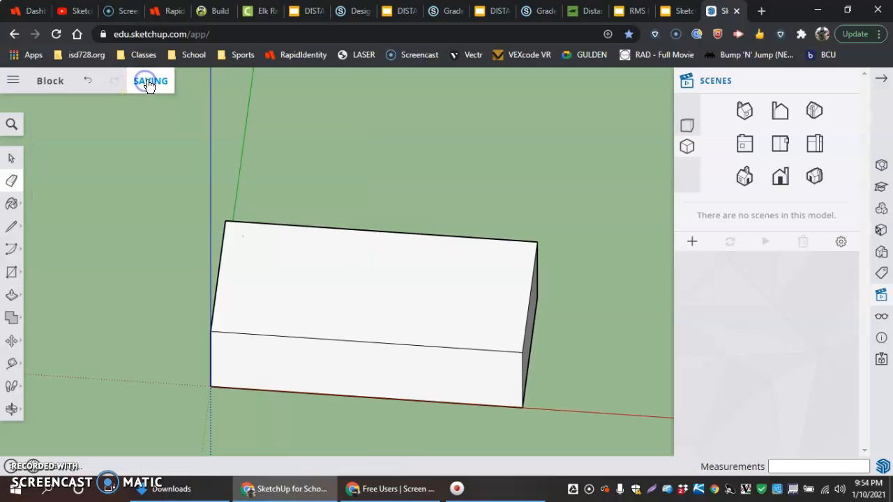